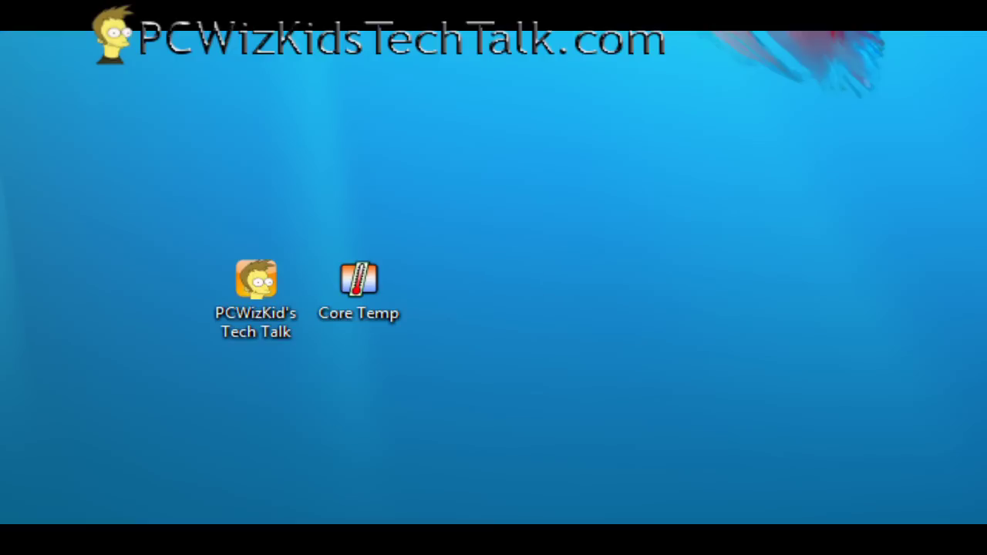
Launch Core Temp from the desktop and open the notification settings from its User Account Control prompt.
double_click(364, 287)
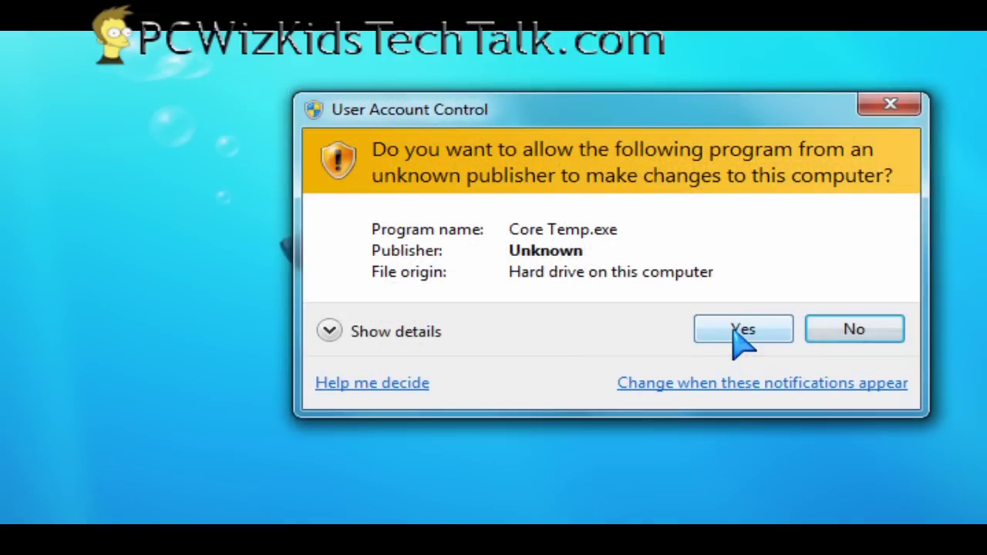
left_click(423, 330)
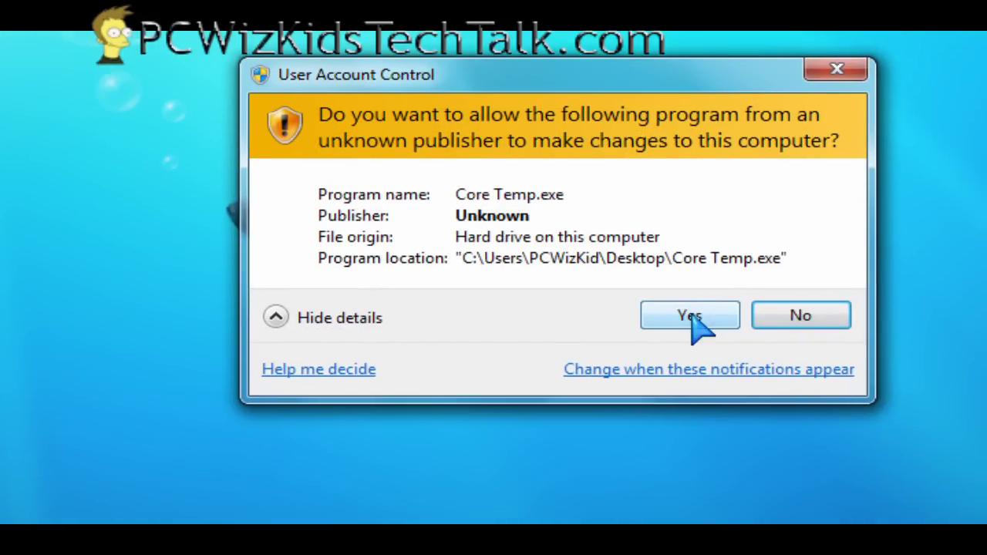
left_click(636, 371)
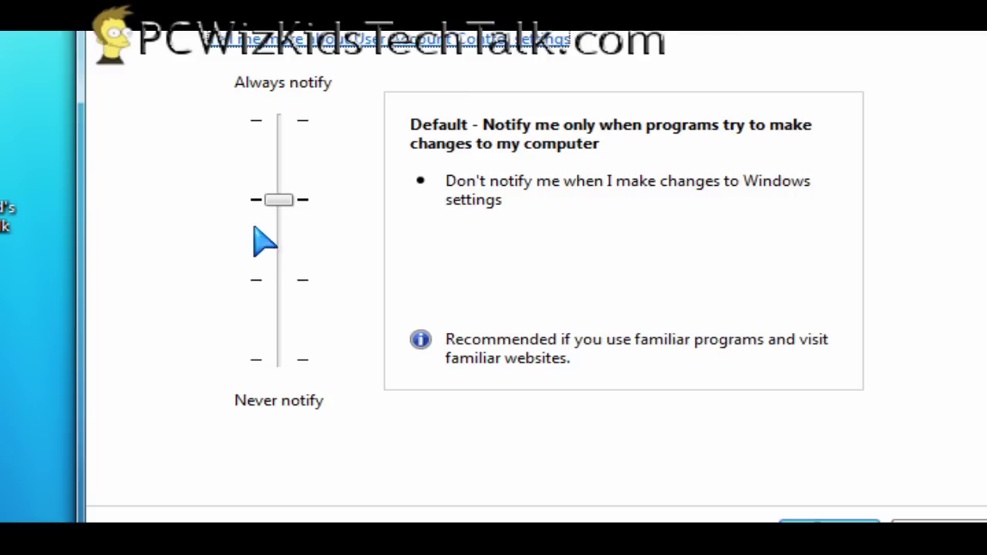
Set User Account Control to notify only when programs try to make changes, without dimming the desktop, and relaunch Core Temp.
left_click_drag(283, 200, 291, 269)
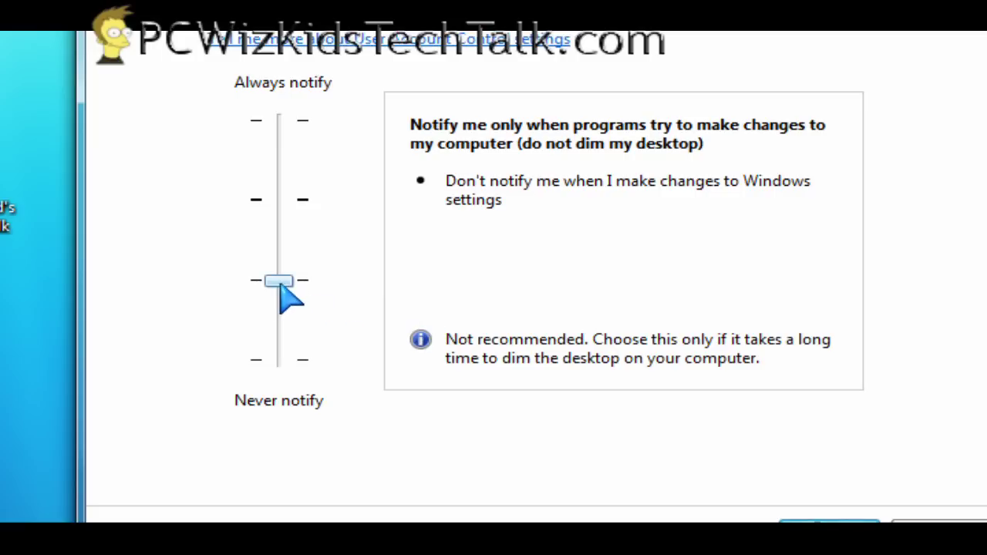
left_click_drag(281, 284, 302, 334)
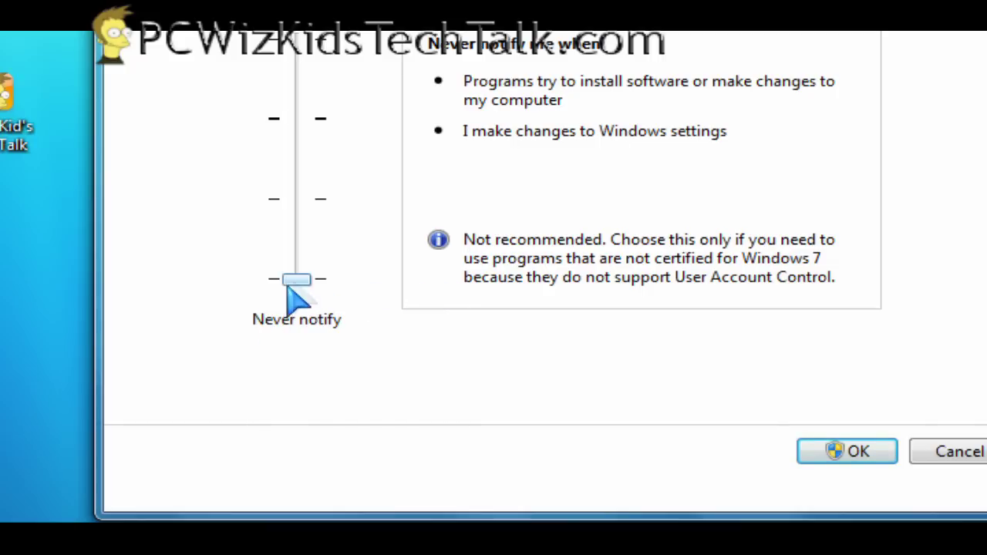
left_click_drag(301, 283, 302, 225)
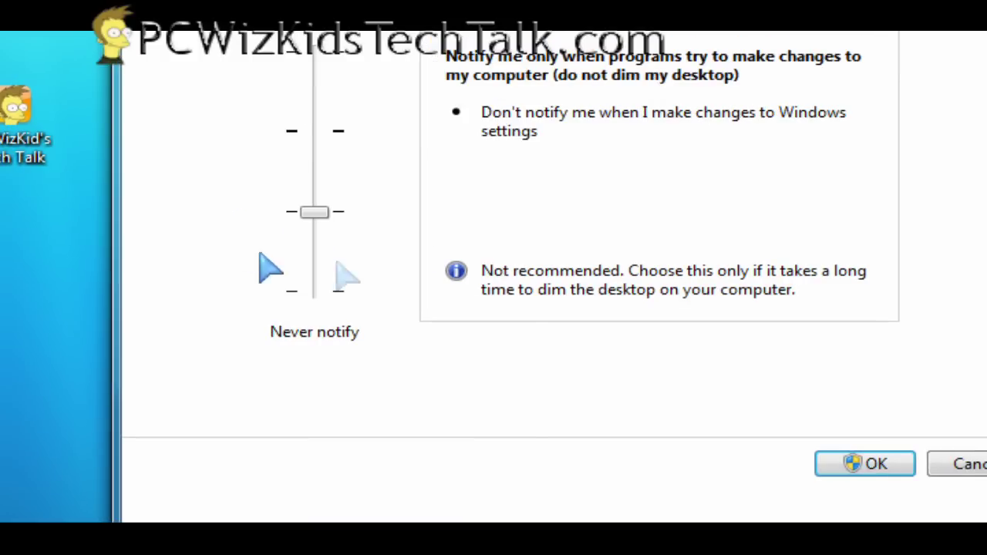
left_click(865, 464)
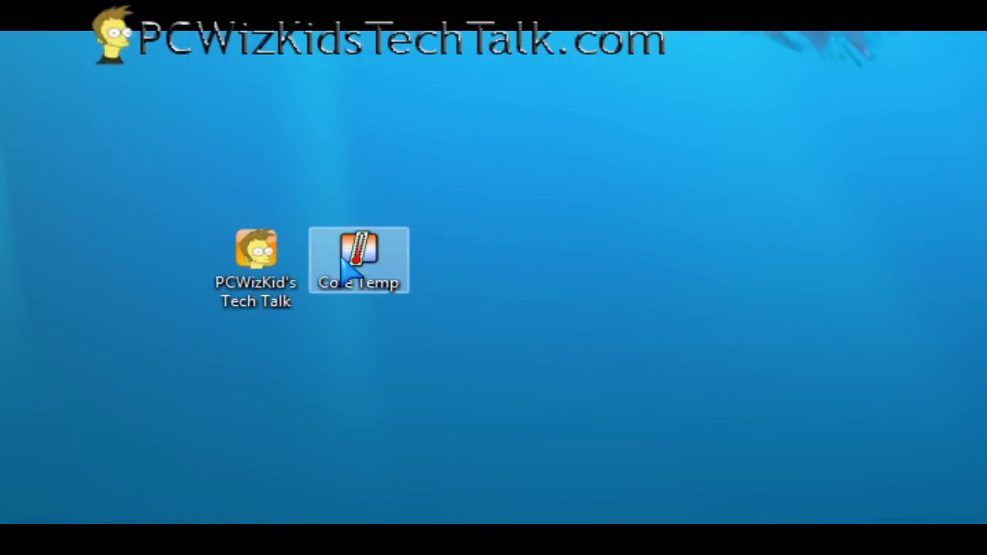
double_click(344, 266)
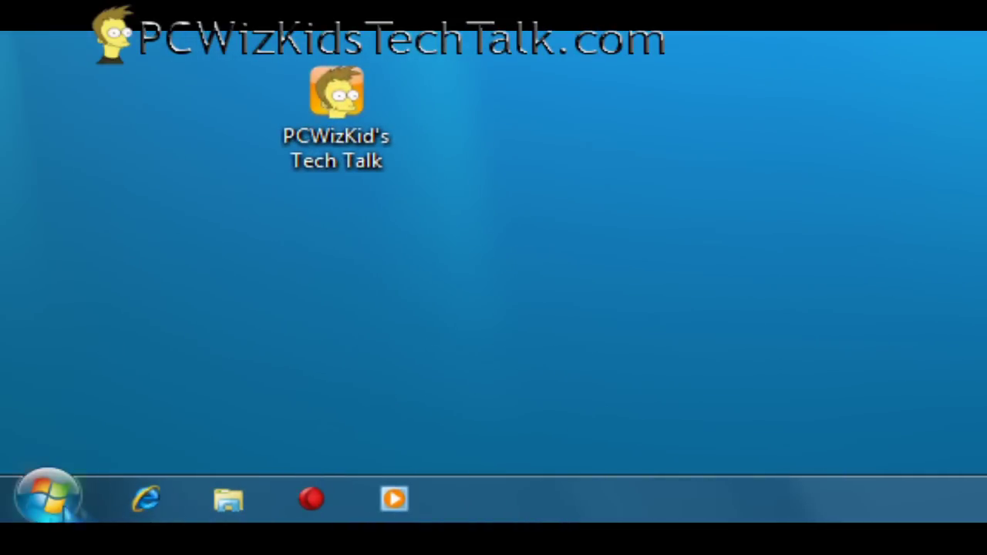
Search Windows for "bitlock" and open the result for protecting the computer by encrypting data on the disk.
left_click(46, 496)
left_click(137, 422)
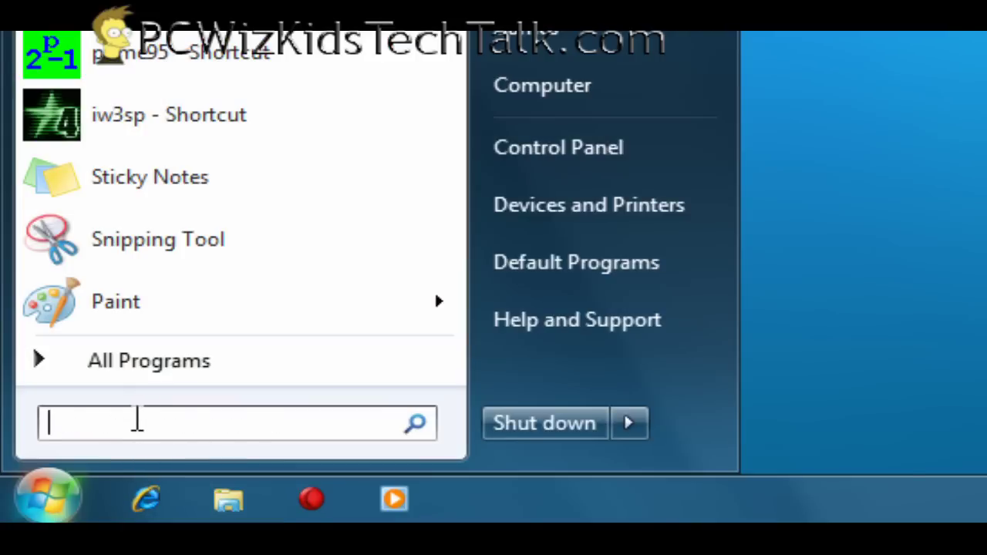
type("bitlock")
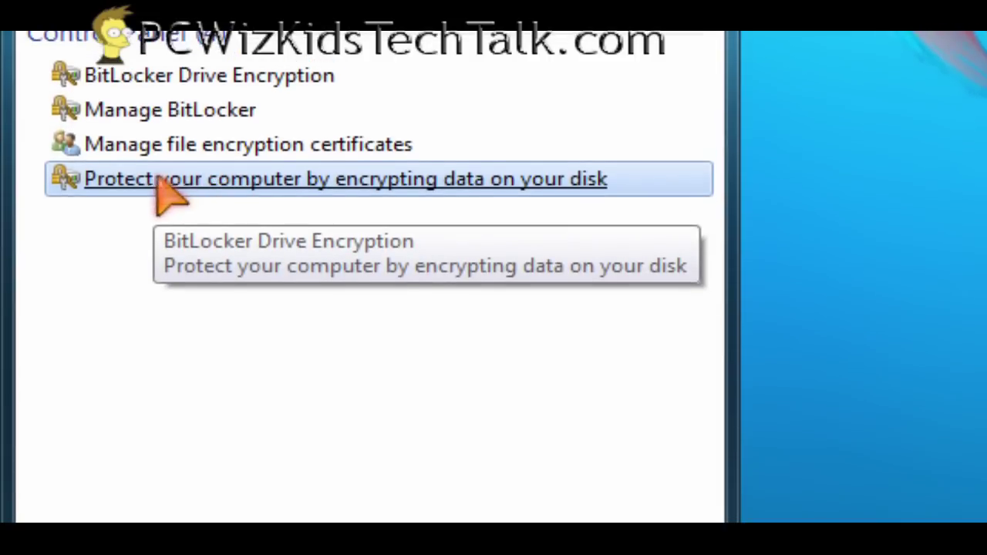
left_click(244, 177)
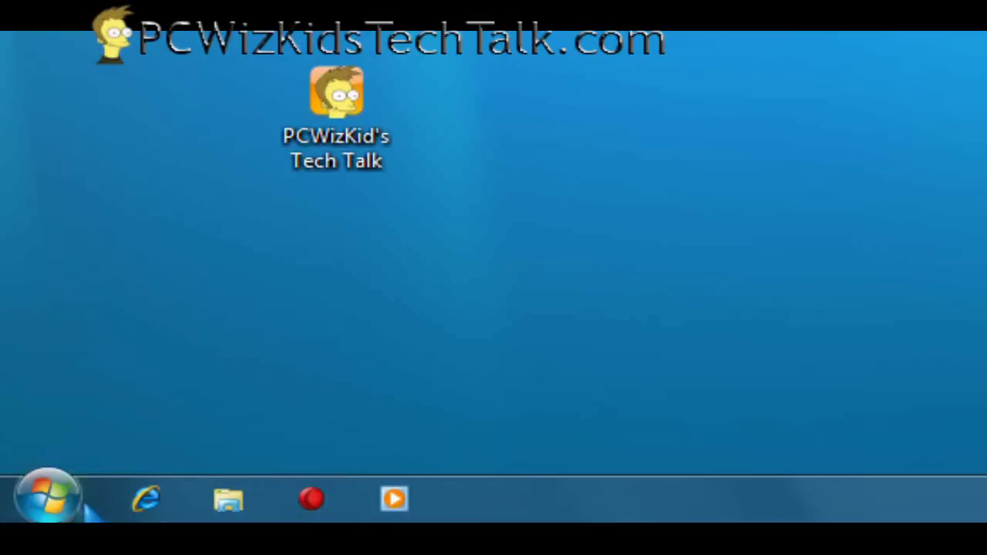
Search Windows for "firew" and open the Windows Firewall page of Control Panel.
left_click(49, 502)
left_click(131, 426)
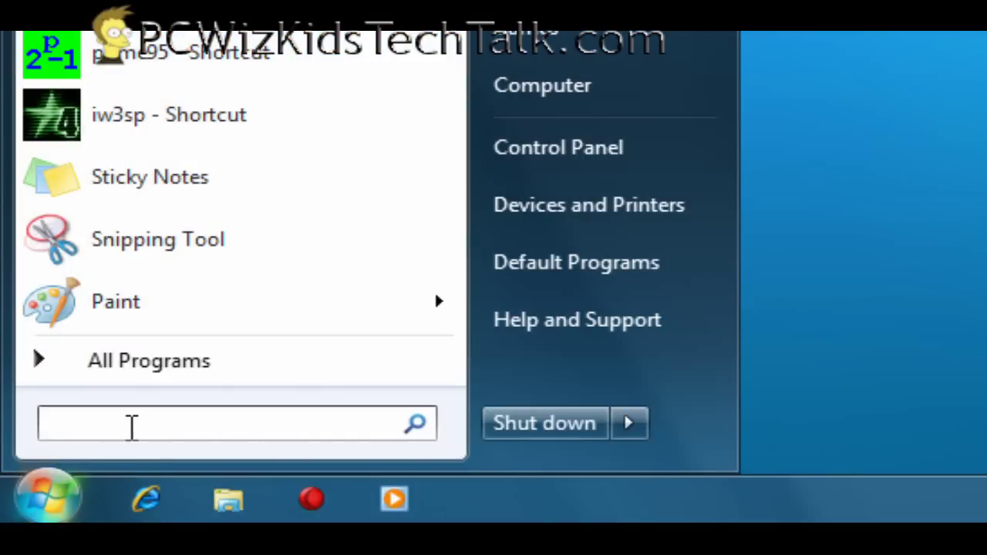
type("firew")
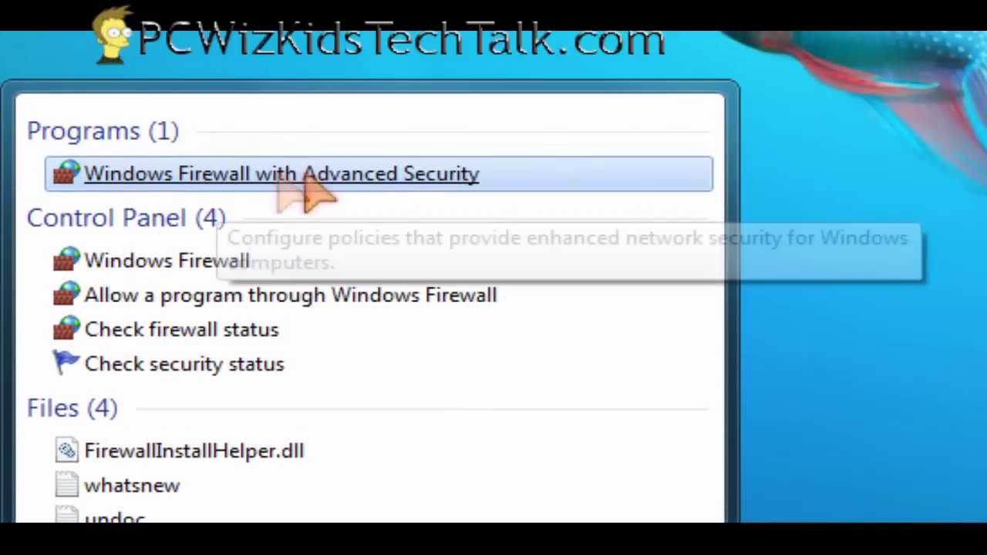
left_click(167, 254)
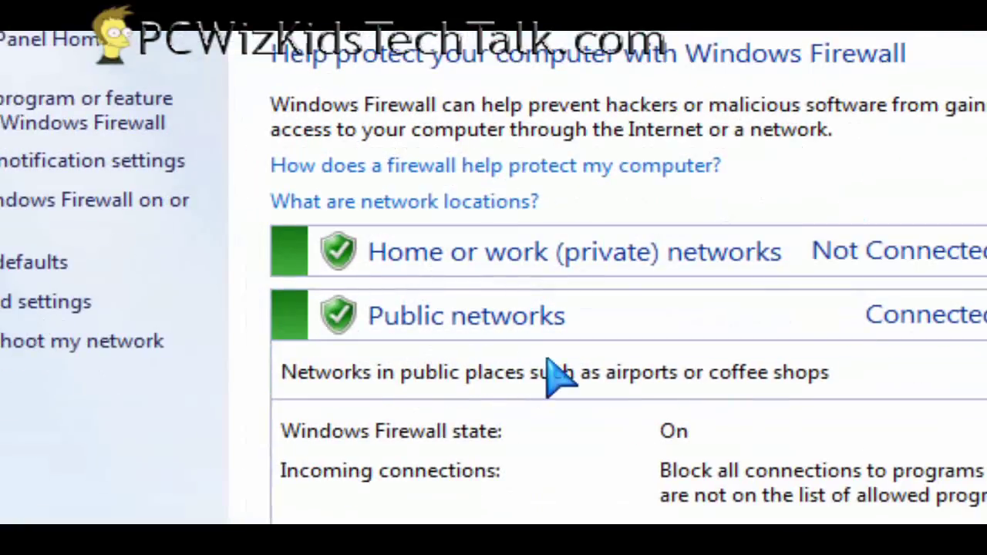
Expand the firewall details for home or work (private) networks and for public networks to review their settings.
left_click(515, 247)
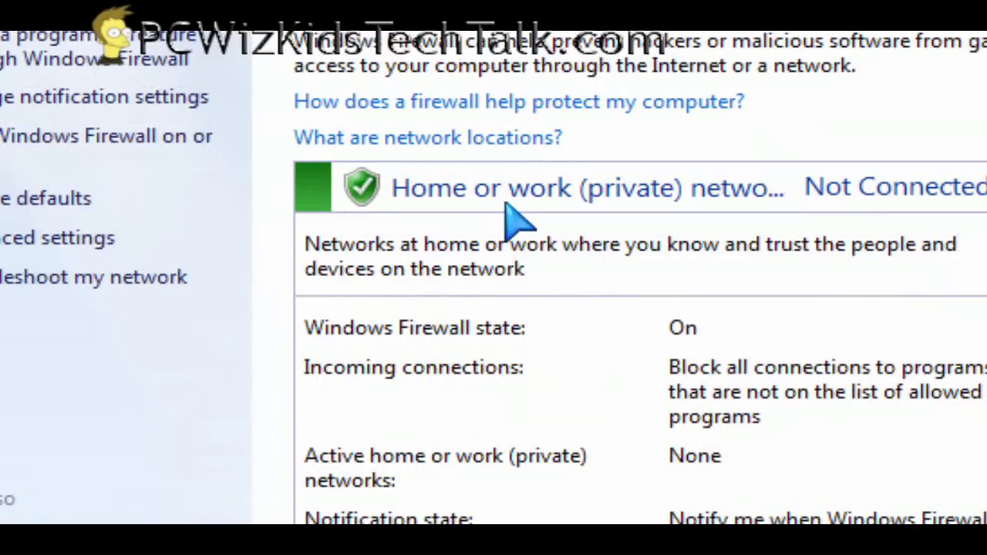
left_click(484, 257)
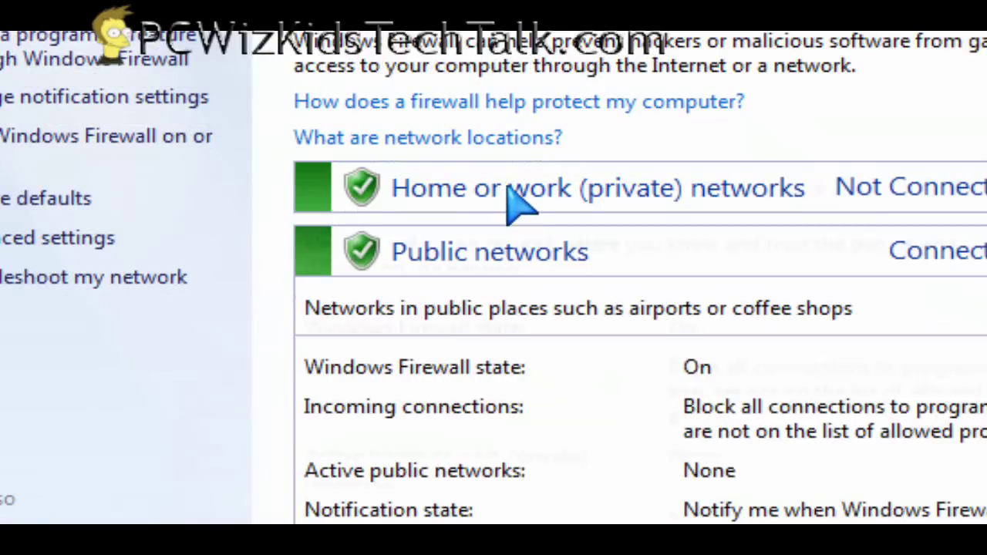
left_click(463, 251)
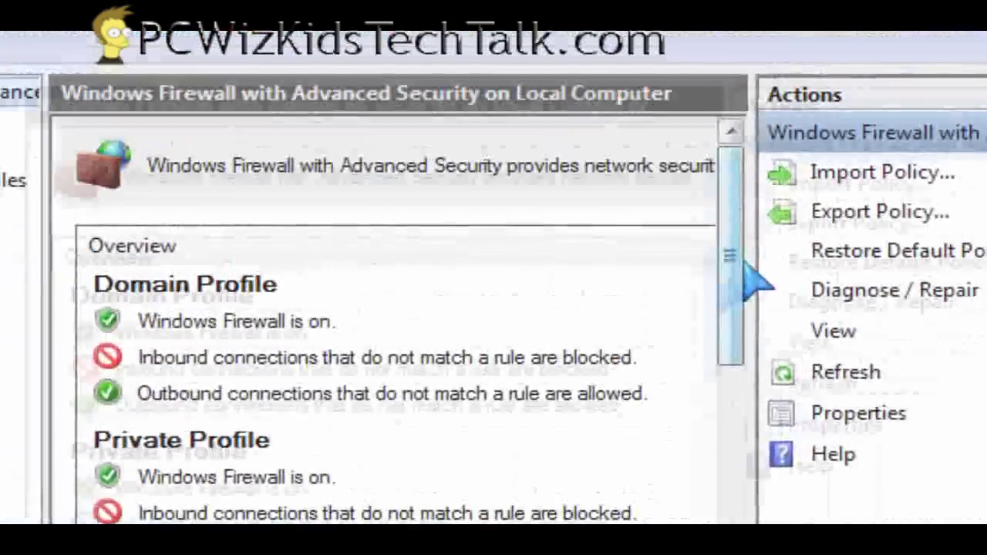
Review the Windows Firewall with Advanced Security overview and examine the columns of the inbound rules list.
left_click_drag(706, 263, 551, 455)
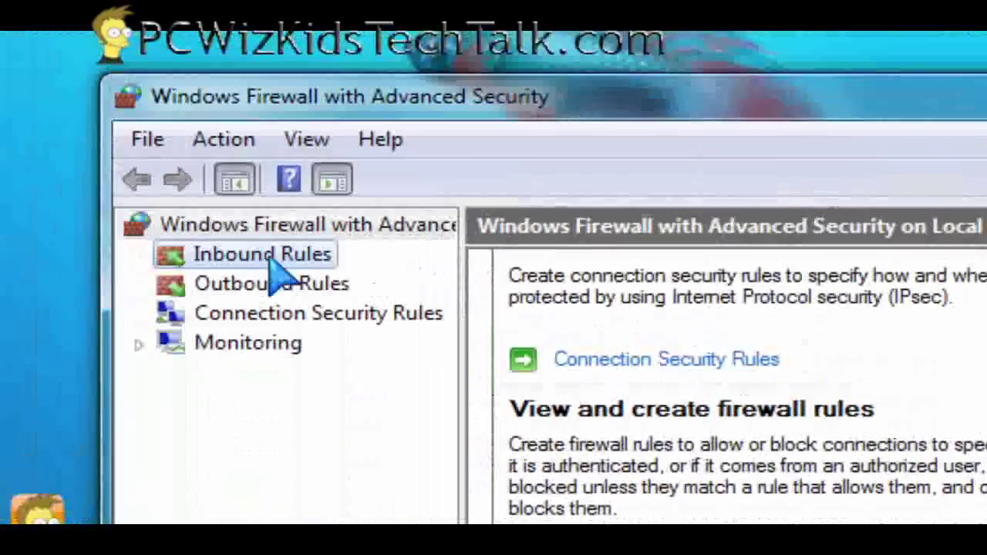
left_click(262, 254)
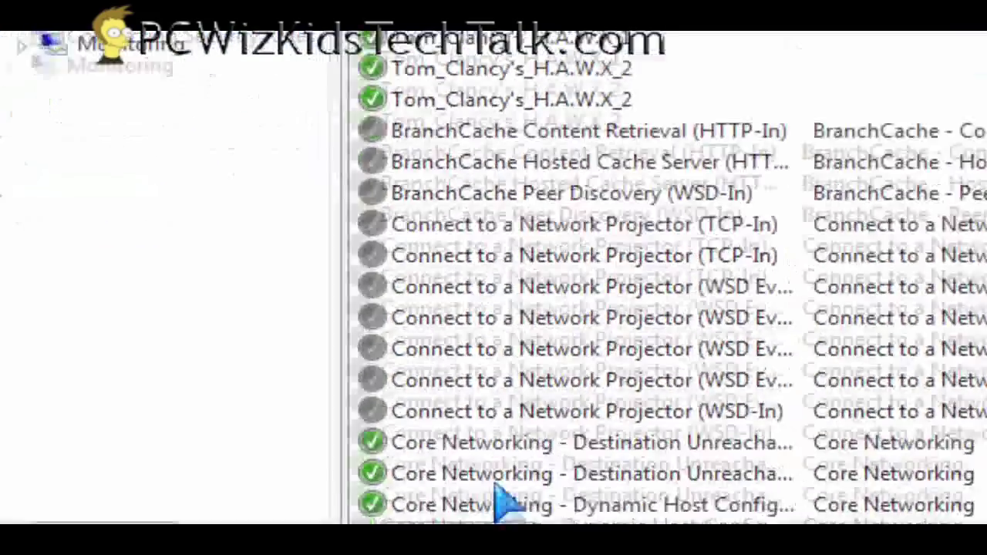
left_click_drag(494, 503, 506, 506)
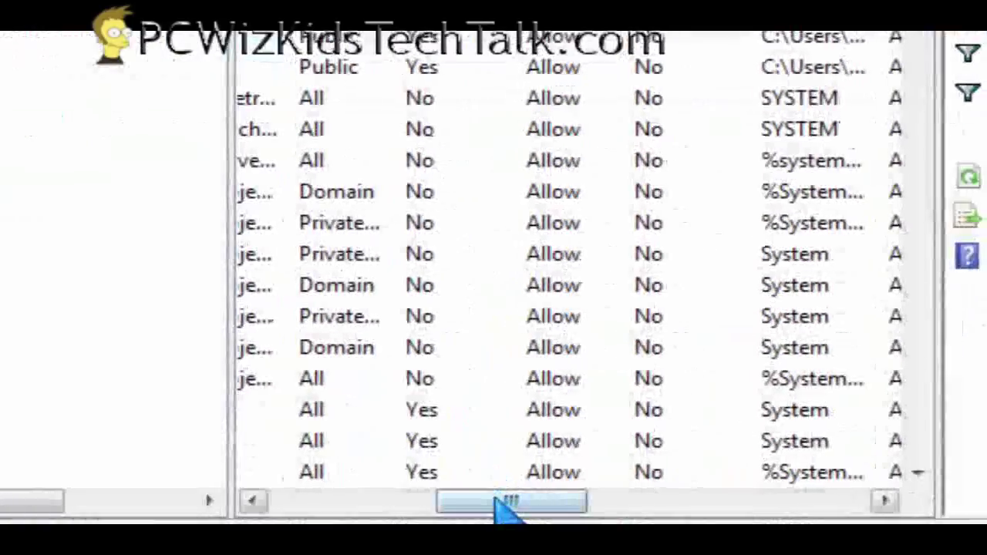
left_click_drag(502, 507, 452, 511)
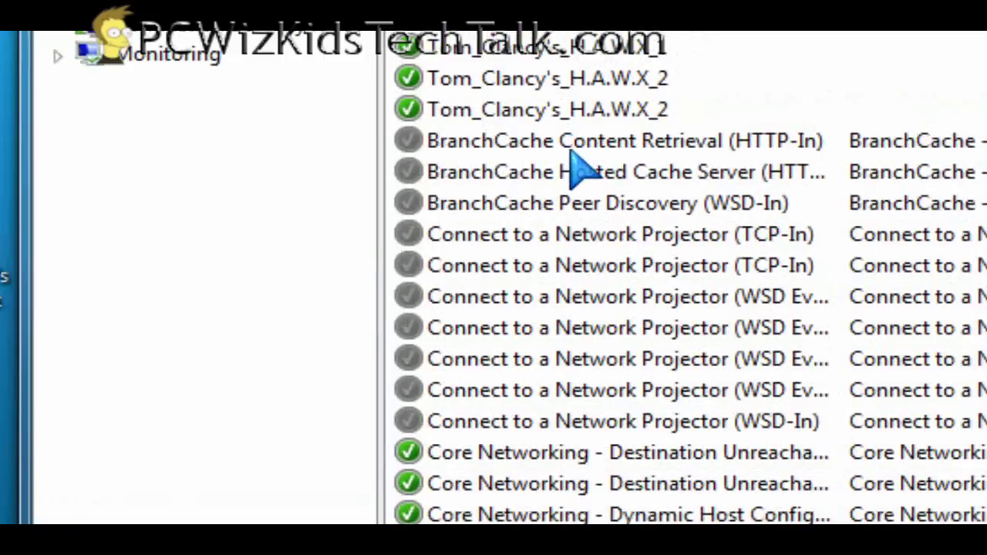
In the BranchCache Content Retrieval (HTTP-In) rule, try allowing only secure connections, view its customization options, and restore the rule to disabled with connections allowed.
double_click(578, 162)
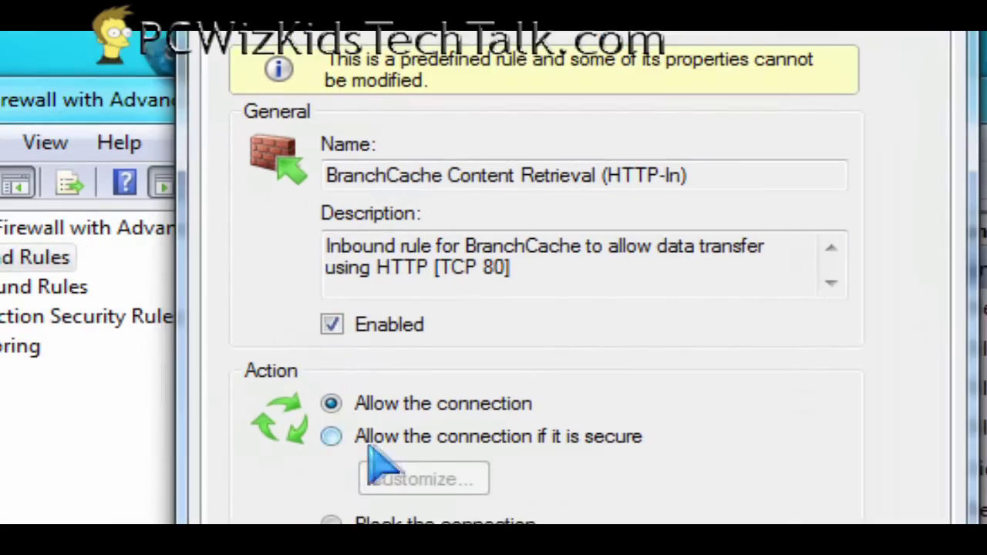
left_click(331, 436)
left_click(423, 478)
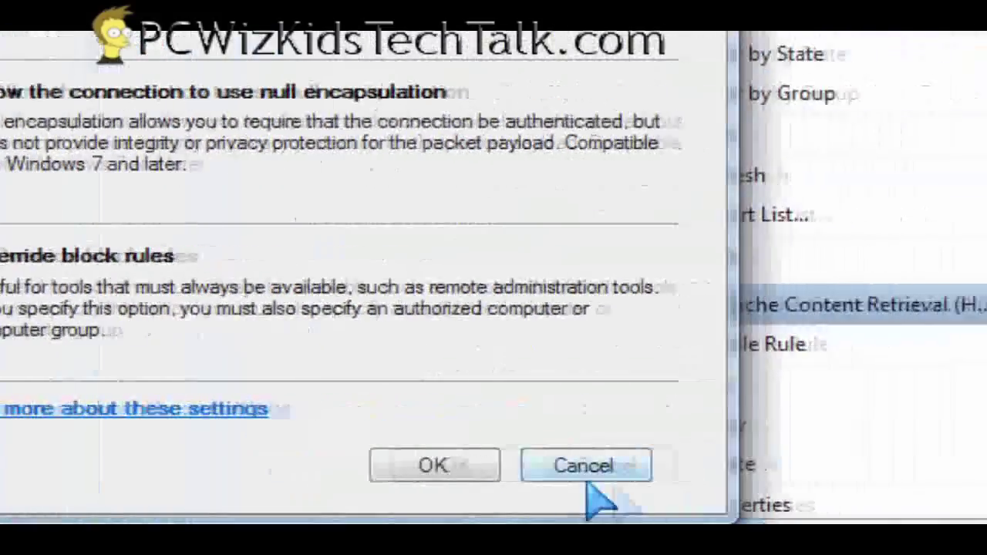
left_click(589, 478)
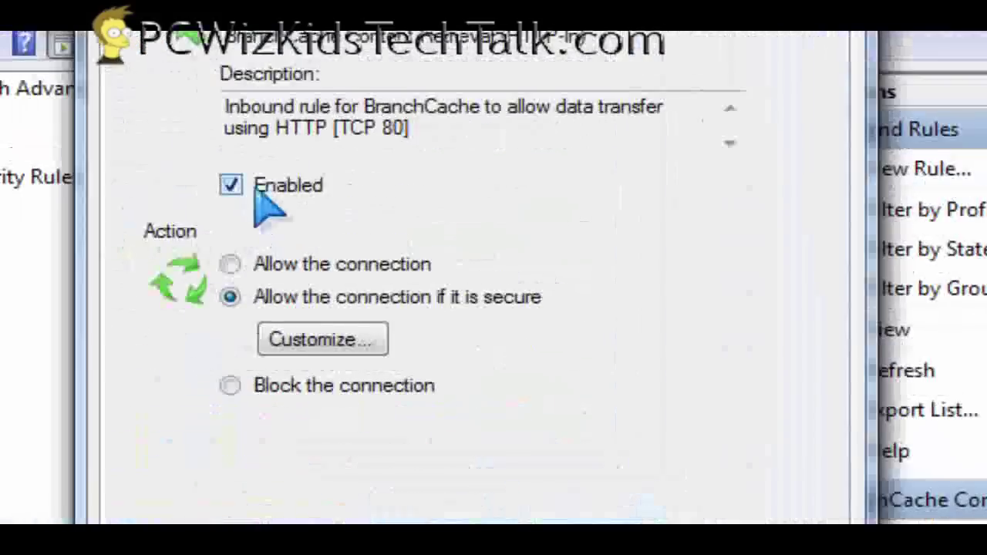
left_click(258, 207)
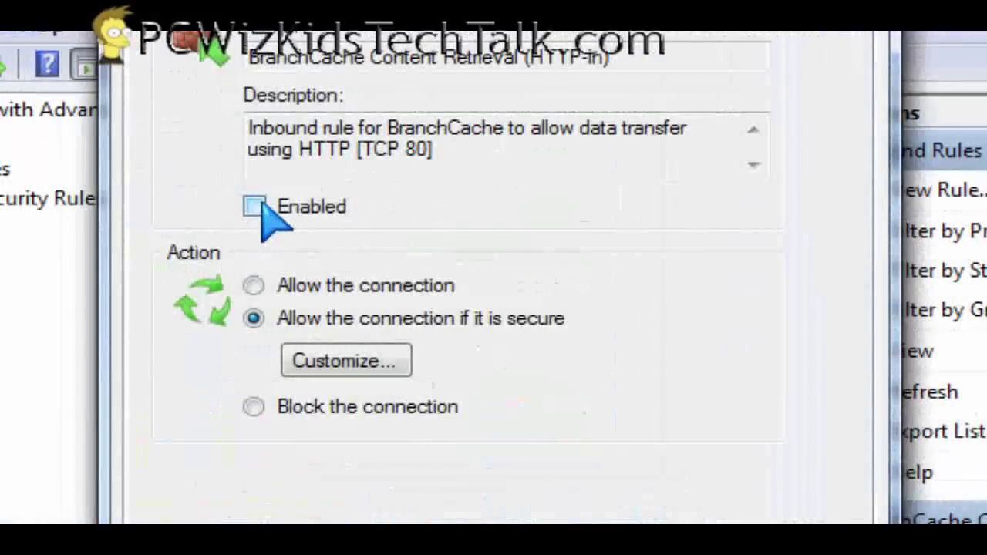
left_click(253, 286)
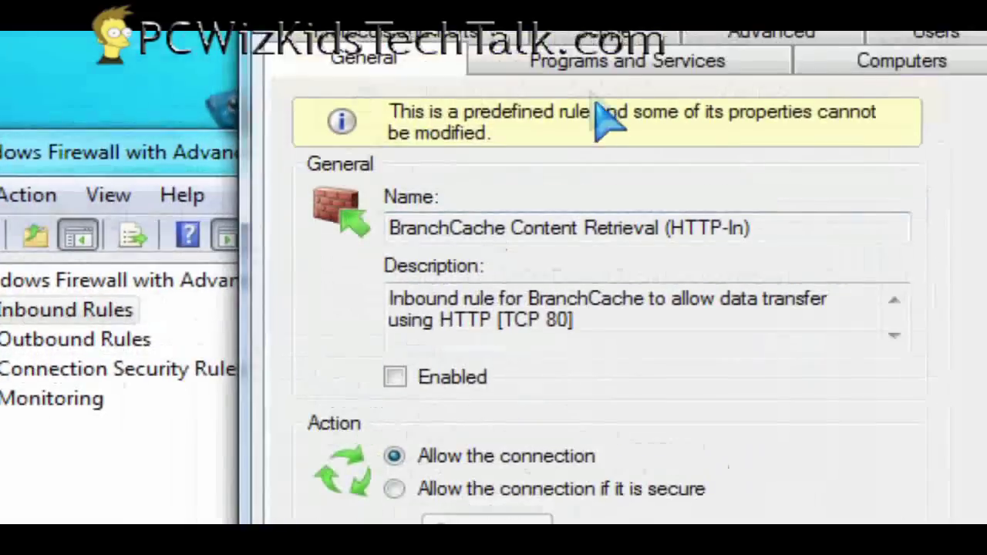
Examine the BranchCache Content Retrieval rule's program, service and computer restrictions, and close its properties.
left_click(584, 61)
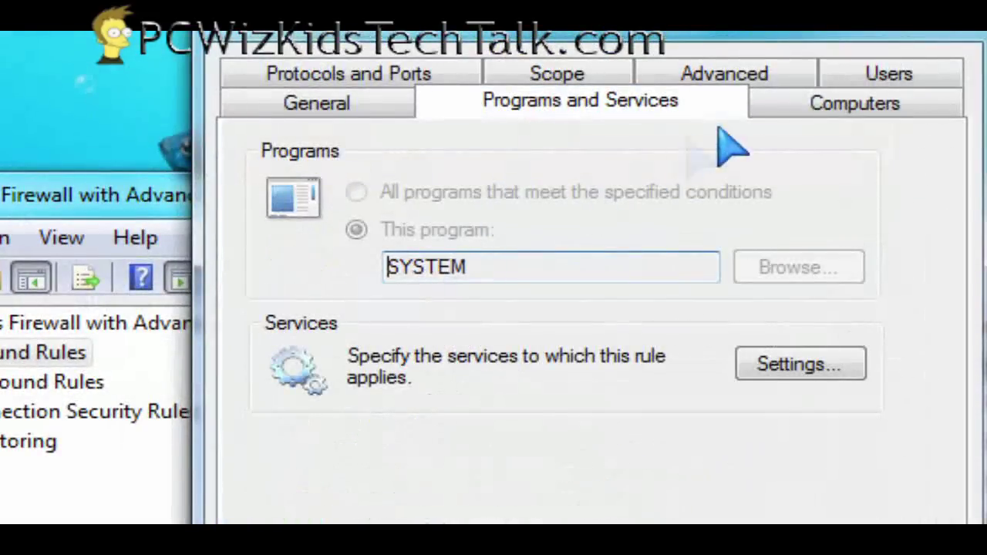
left_click(780, 106)
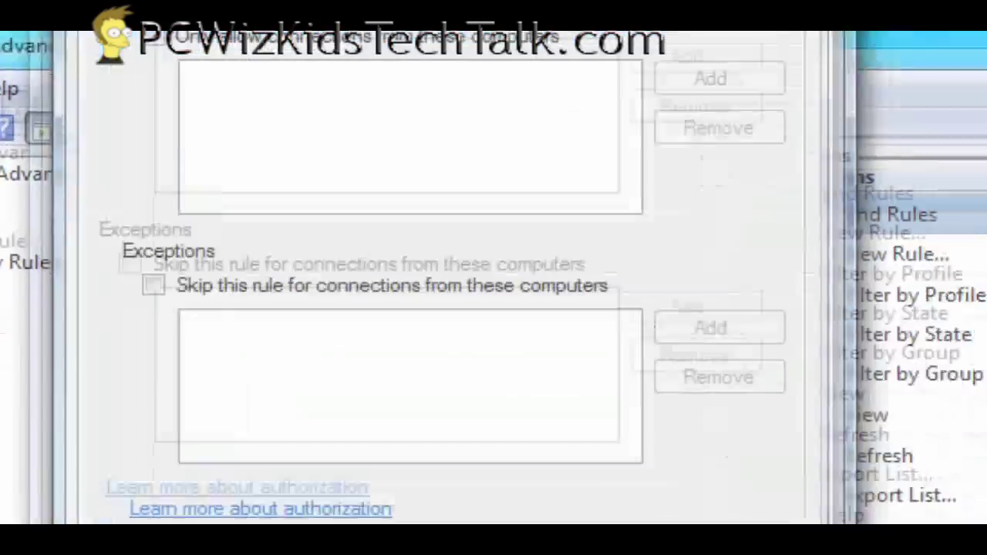
left_click(493, 498)
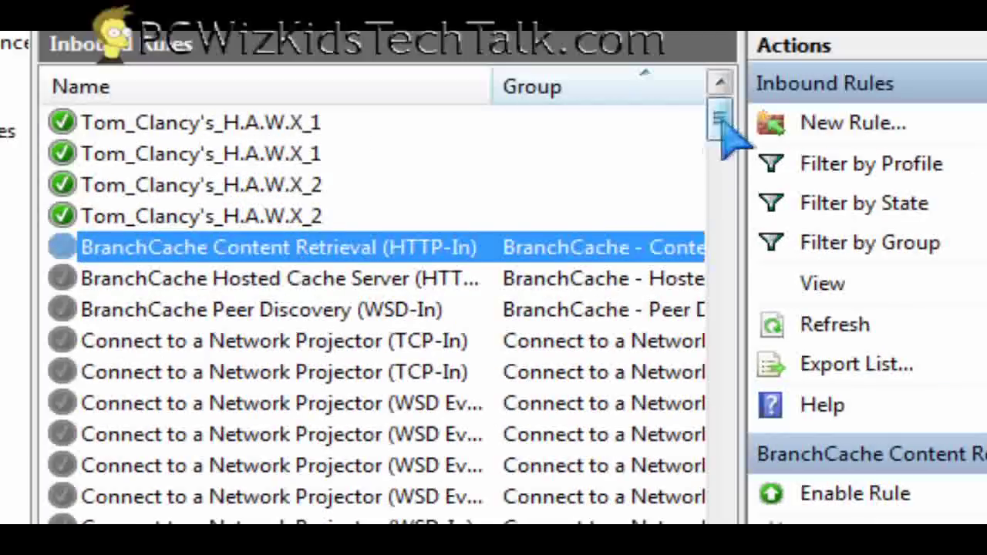
Look further through the inbound rules, and view the Connection Security Rules and Monitoring sections.
left_click_drag(763, 81, 771, 105)
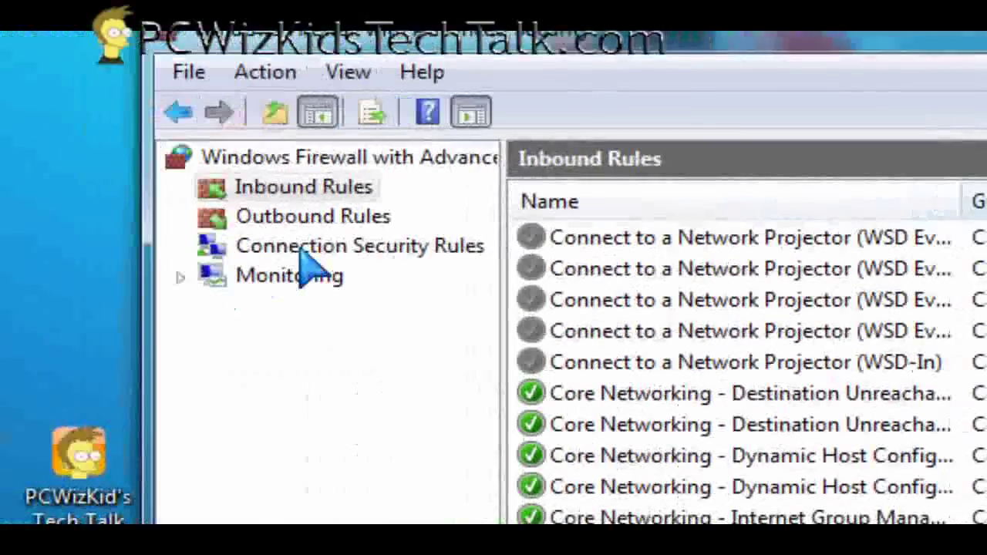
left_click(212, 257)
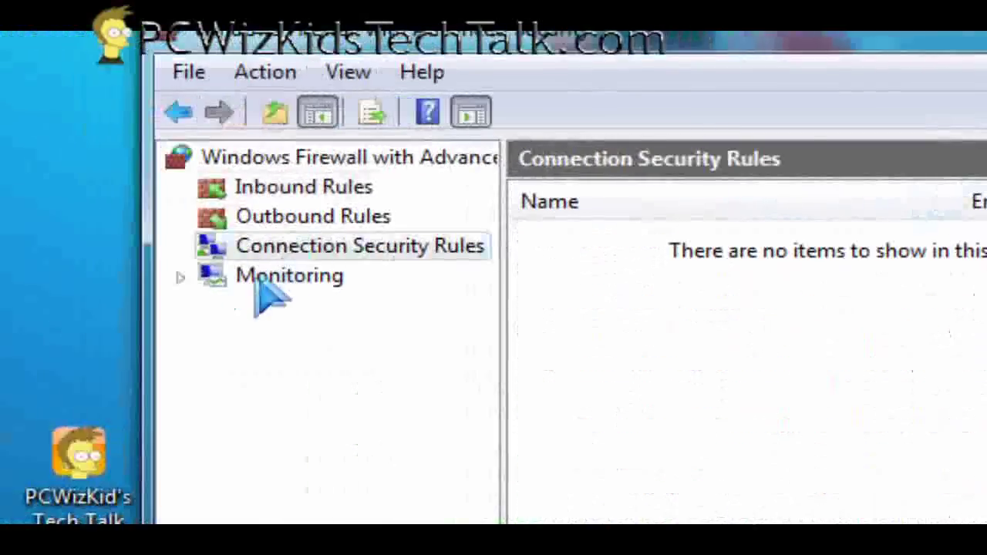
left_click(162, 292)
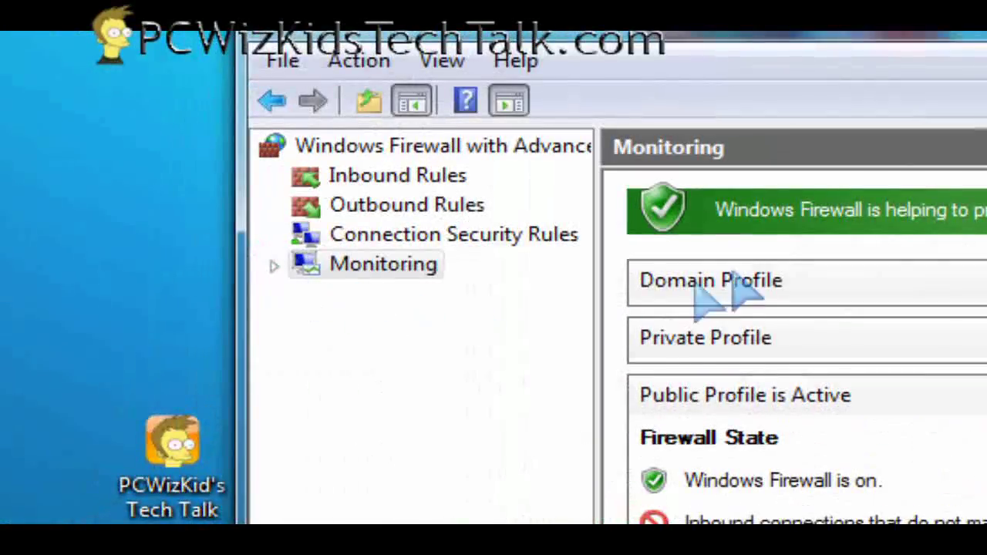